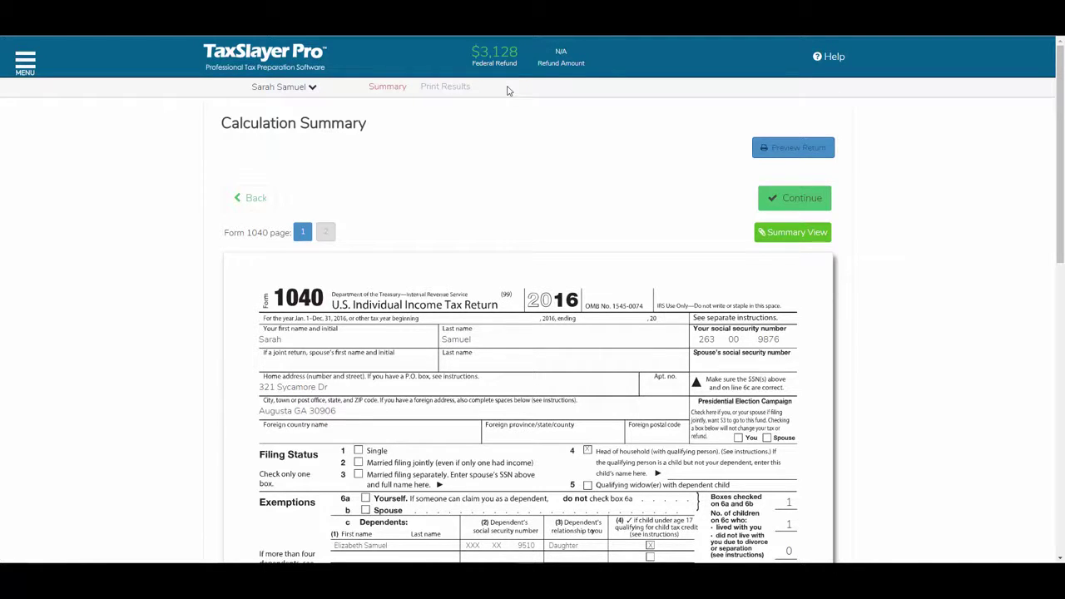
# - Review the tax, credits, payments and refund lines on page 2 of Form 1040
pyautogui.click(326, 236)
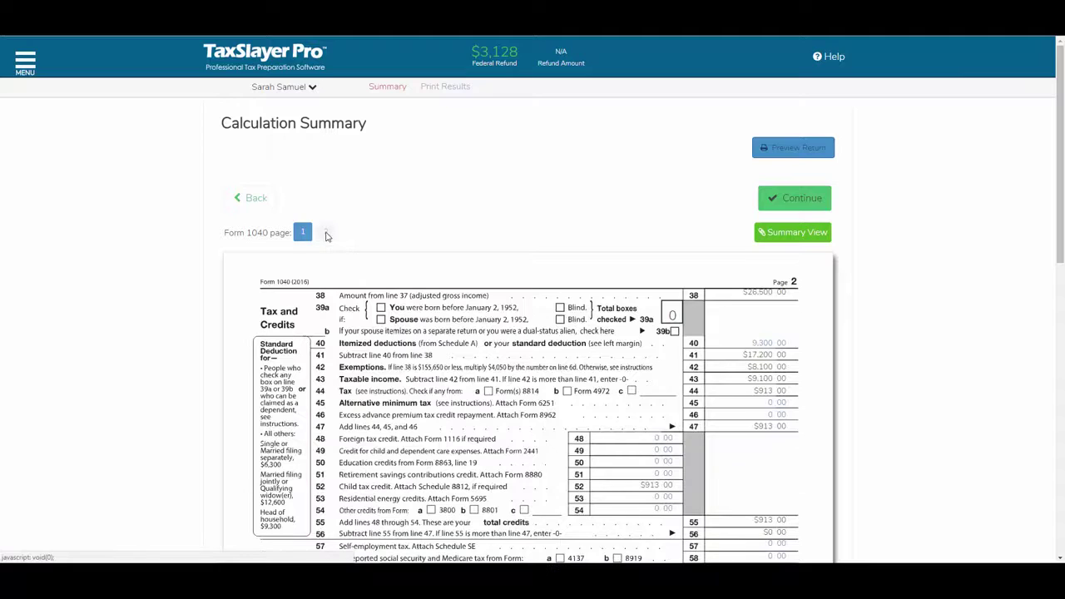
pyautogui.scroll(-3, 390, 205)
pyautogui.scroll(-2, 389, 207)
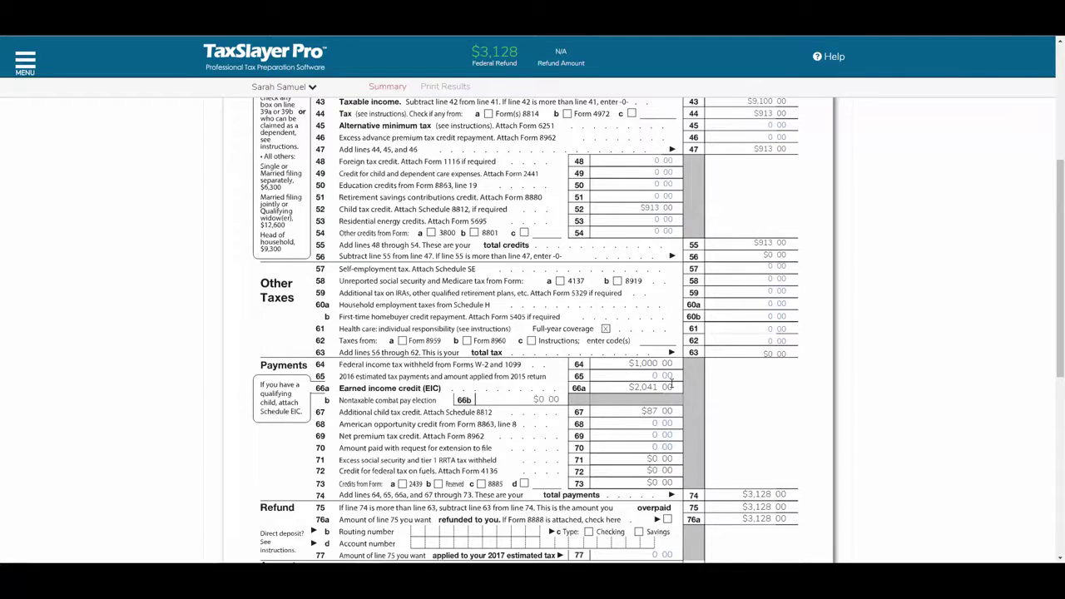
pyautogui.scroll(5, 669, 381)
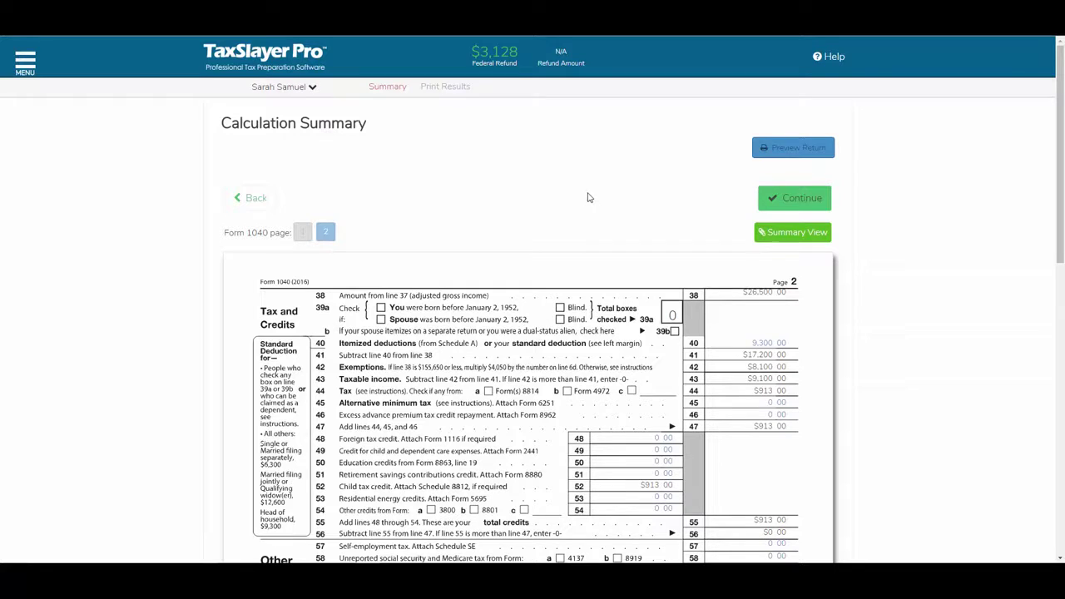
# - Continue to the Due Diligence Checklist; answer No for nonresident alien and qualifying child of another, Yes for taxpayer-provided information and taxpayer interview
pyautogui.click(776, 199)
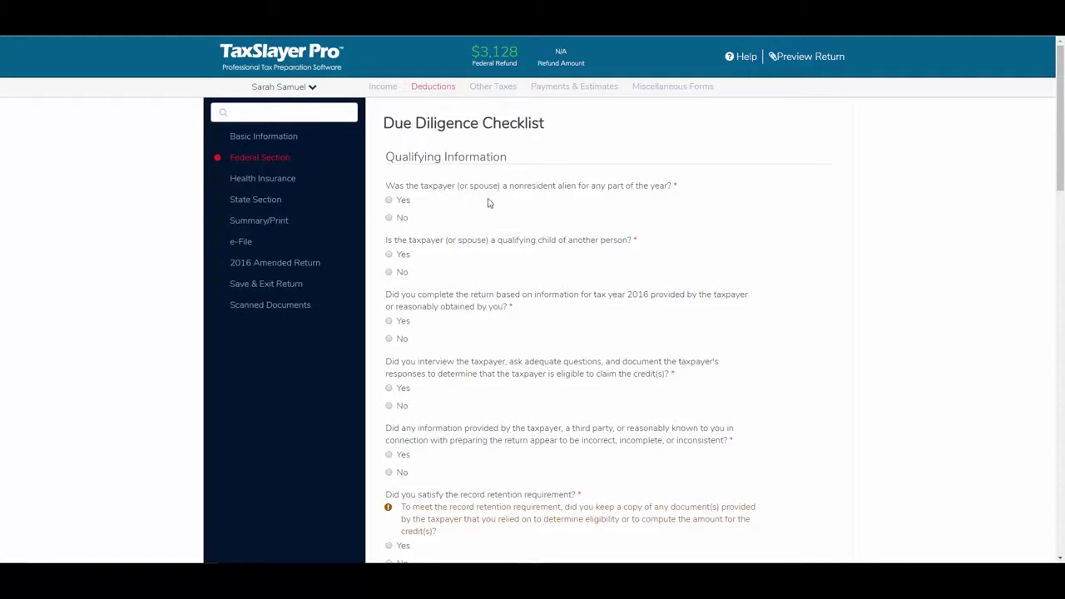
pyautogui.click(397, 219)
pyautogui.click(394, 273)
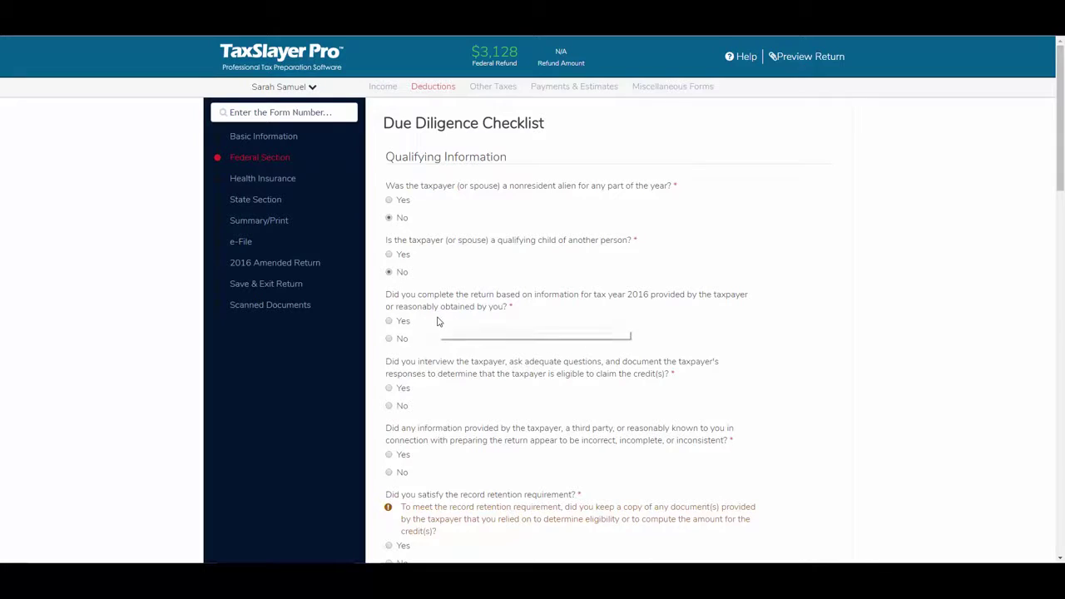
pyautogui.click(389, 322)
pyautogui.click(389, 388)
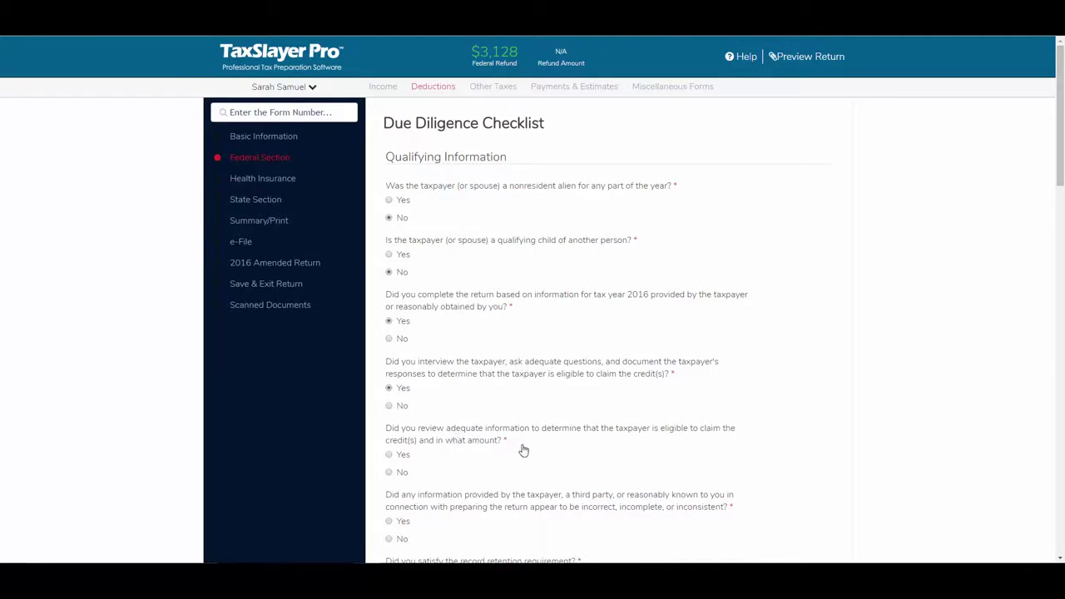
# - Answer Yes to reviewing adequate information for credit eligibility and No to any information appearing incorrect, incomplete or inconsistent
pyautogui.scroll(-1, 523, 450)
pyautogui.scroll(-2, 523, 450)
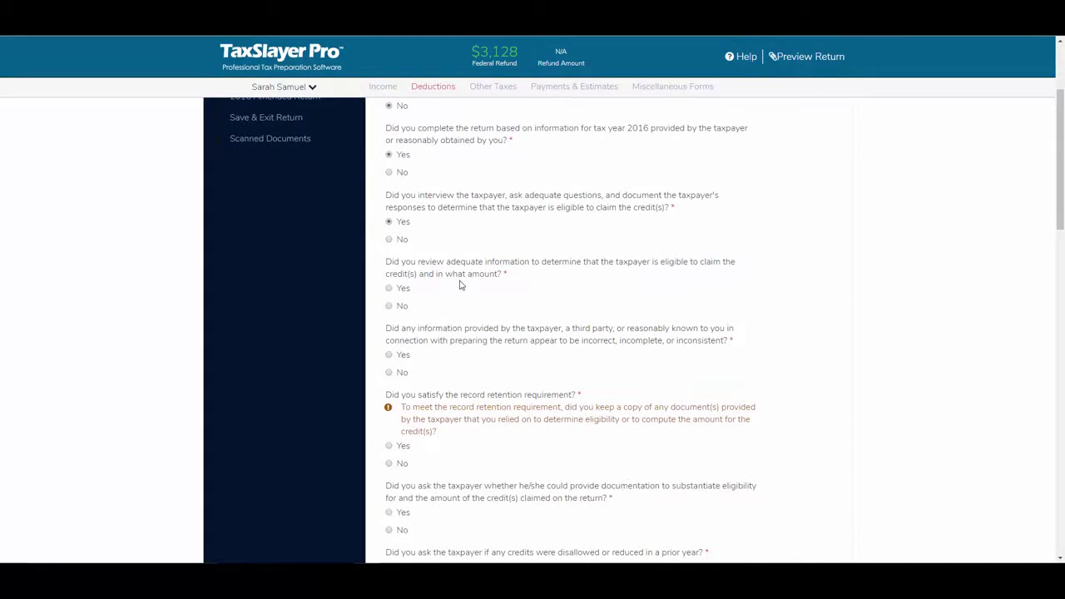
pyautogui.click(389, 289)
pyautogui.click(388, 373)
# - Answer Yes to the record retention requirement and list the documents relied on as "1099-Misc to prove business income"
pyautogui.scroll(-1, 434, 360)
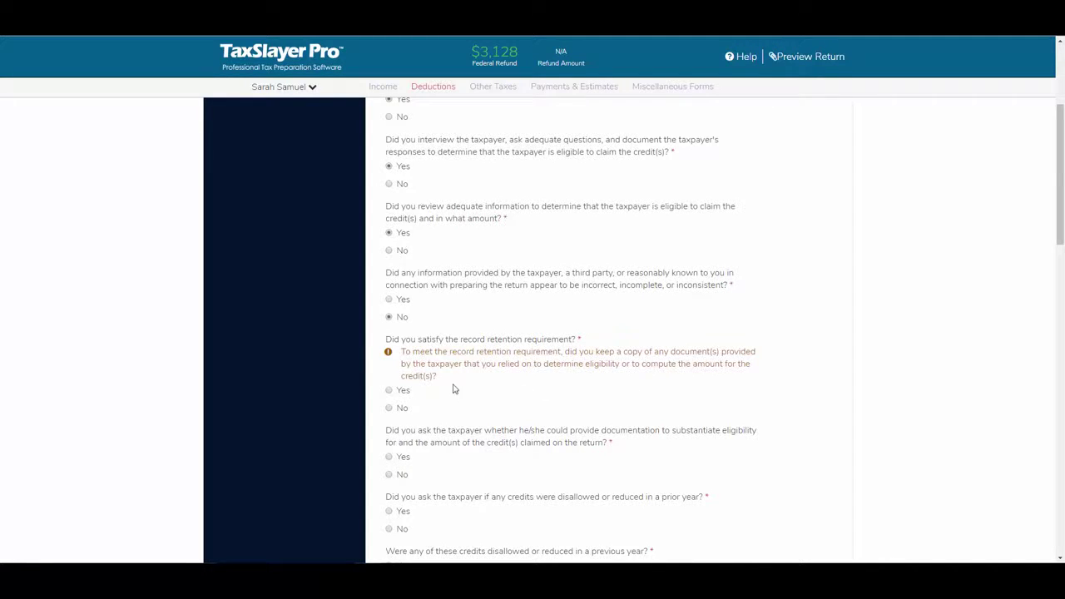
pyautogui.click(393, 394)
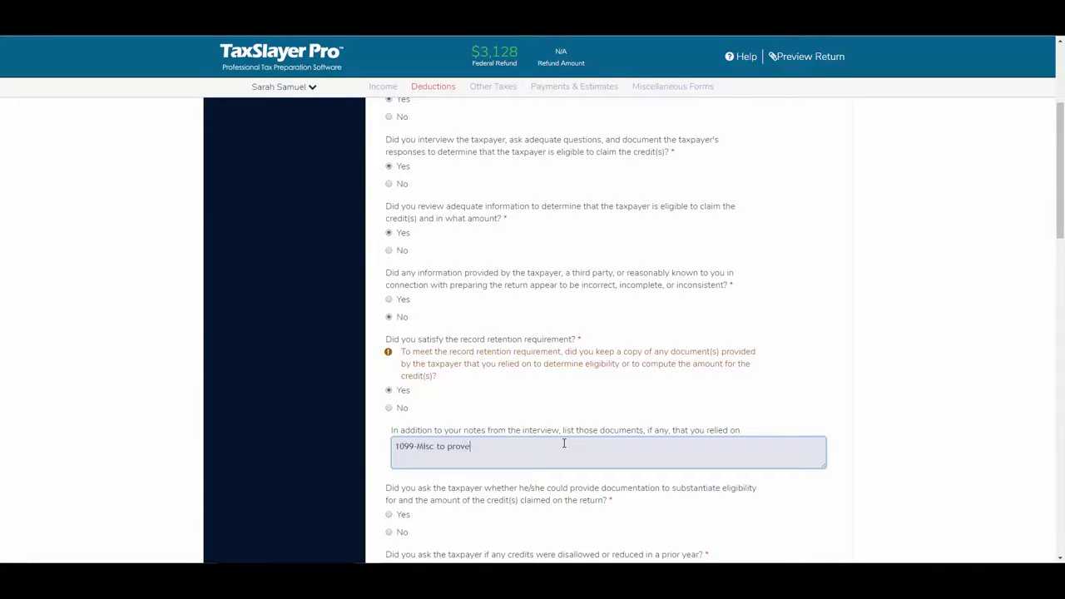
pyautogui.write('business income')
# - Answer Yes to asking about substantiating documentation and prior-year disallowed credits, and No to any credits having been disallowed or reduced
pyautogui.scroll(-1, 547, 472)
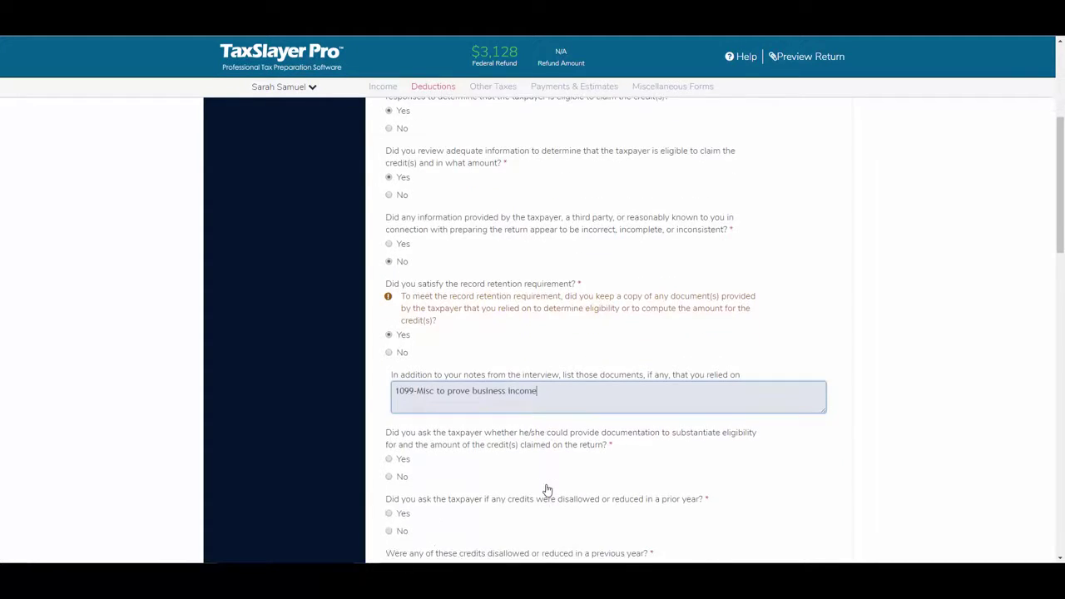
pyautogui.scroll(-1, 533, 457)
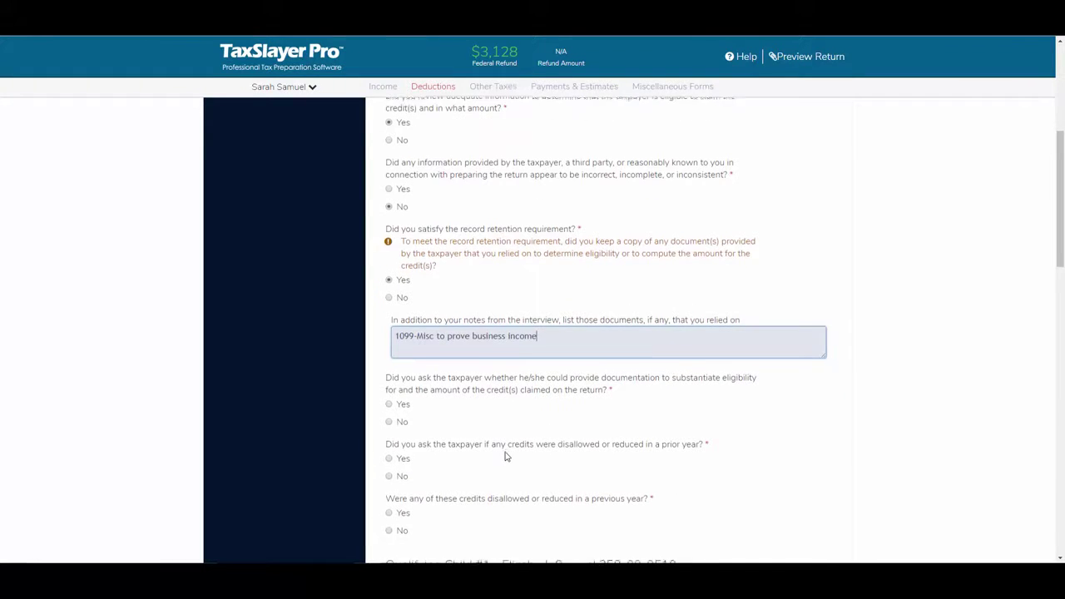
pyautogui.scroll(-1, 542, 412)
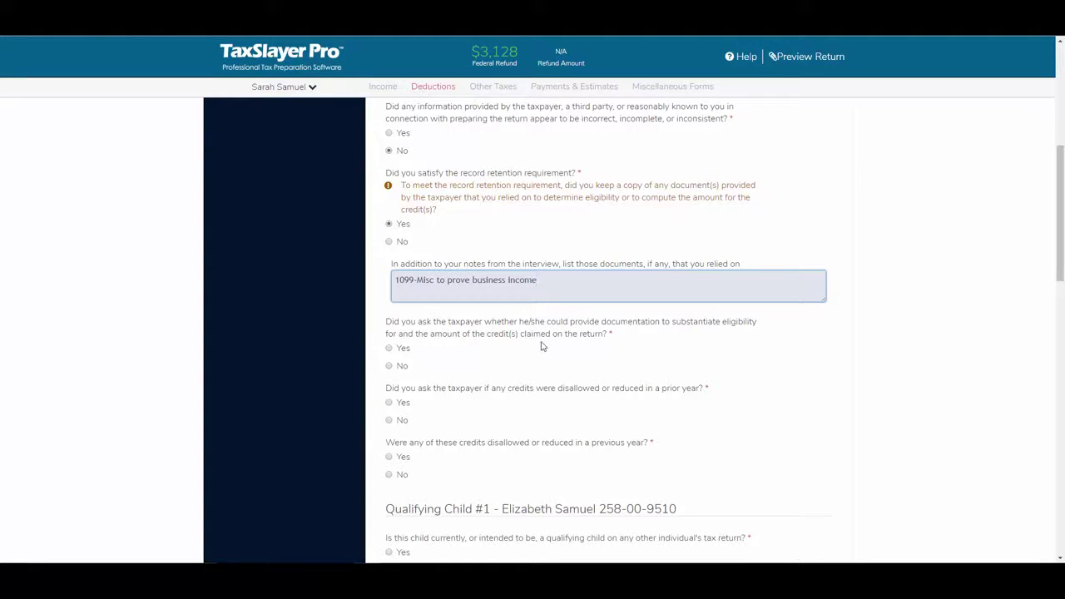
pyautogui.click(388, 348)
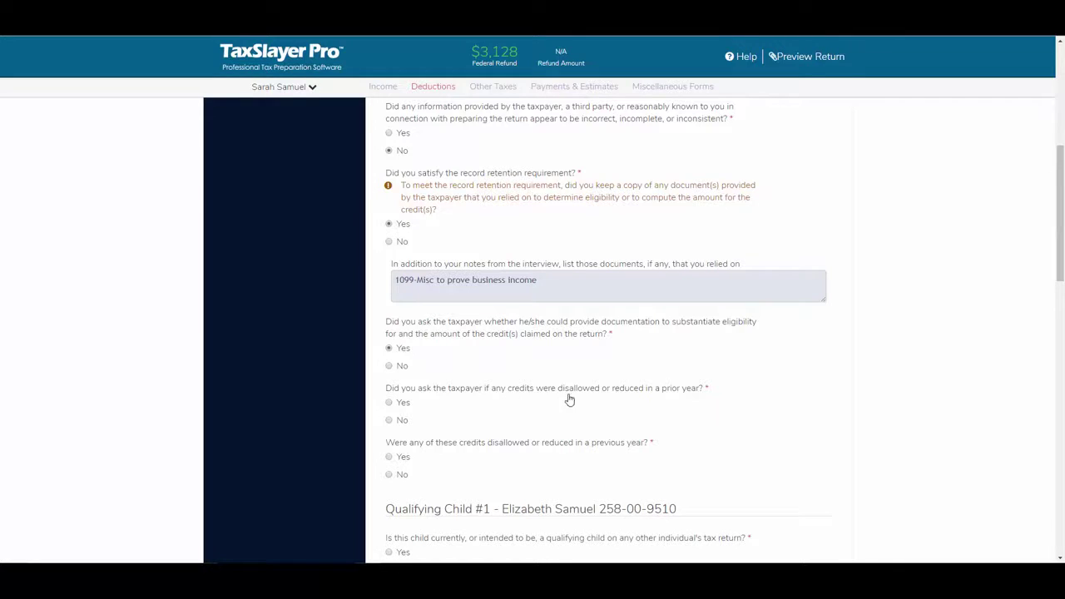
pyautogui.click(388, 402)
pyautogui.scroll(-1, 455, 456)
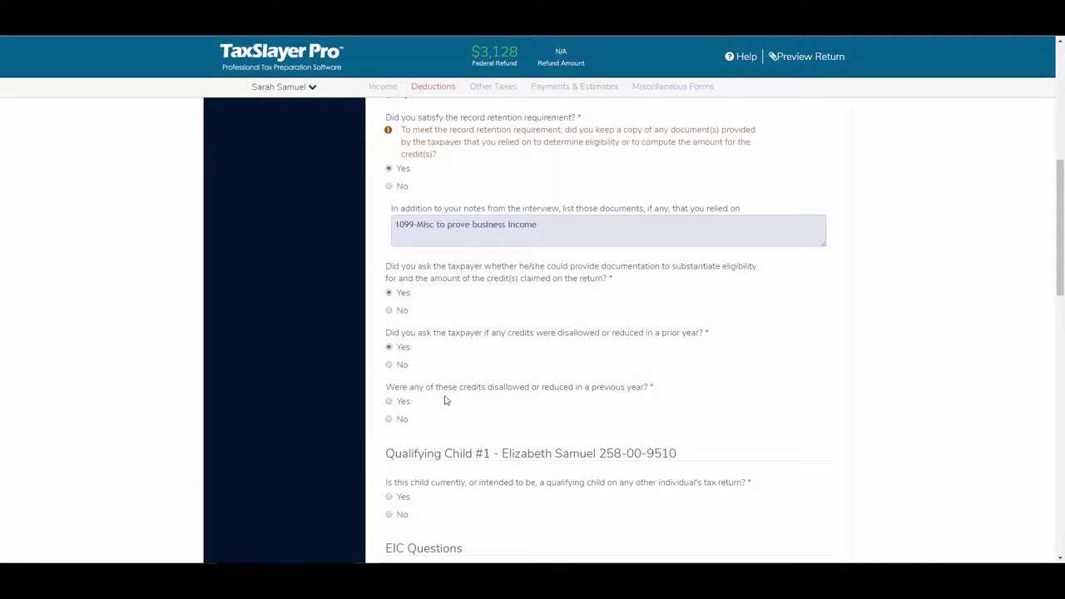
pyautogui.click(389, 421)
# - Answer No to the child being on another individual's return, and Yes to explaining the EIC rules for a child qualifying for several people
pyautogui.scroll(-2, 485, 416)
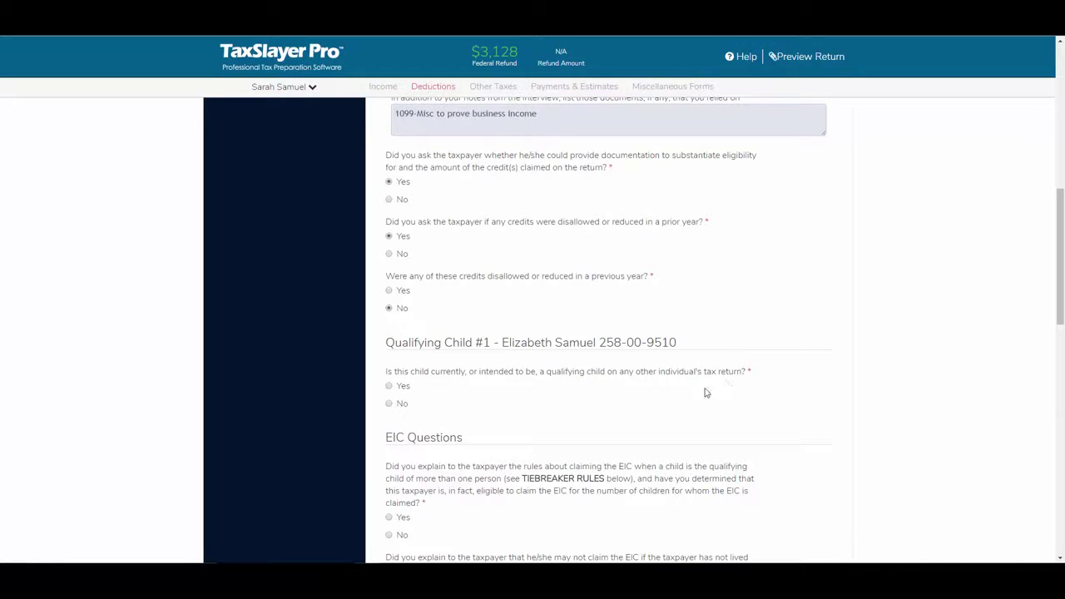
pyautogui.click(389, 405)
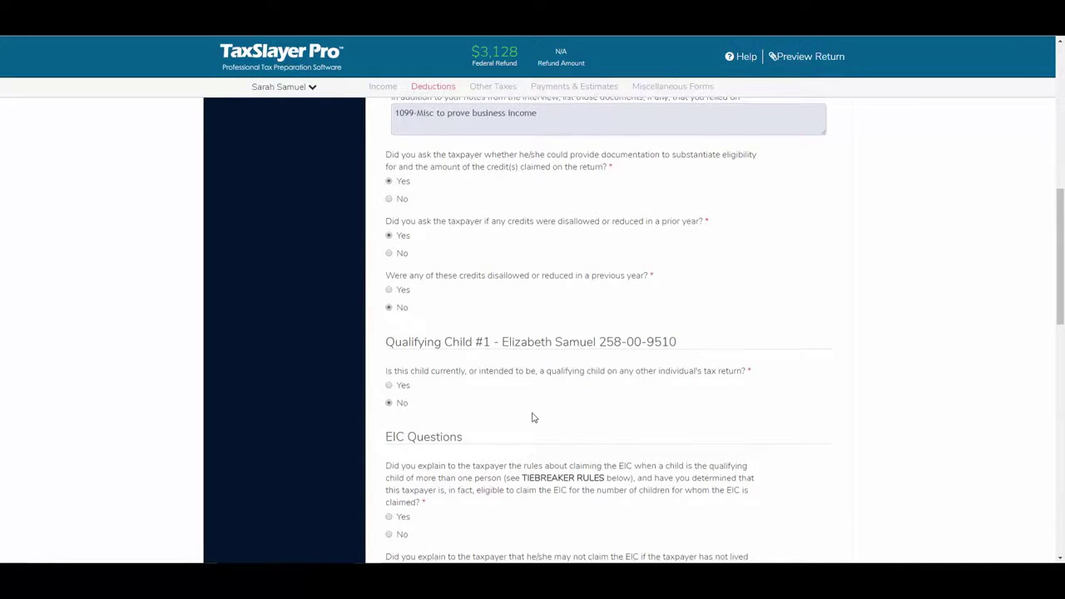
pyautogui.scroll(-2, 532, 415)
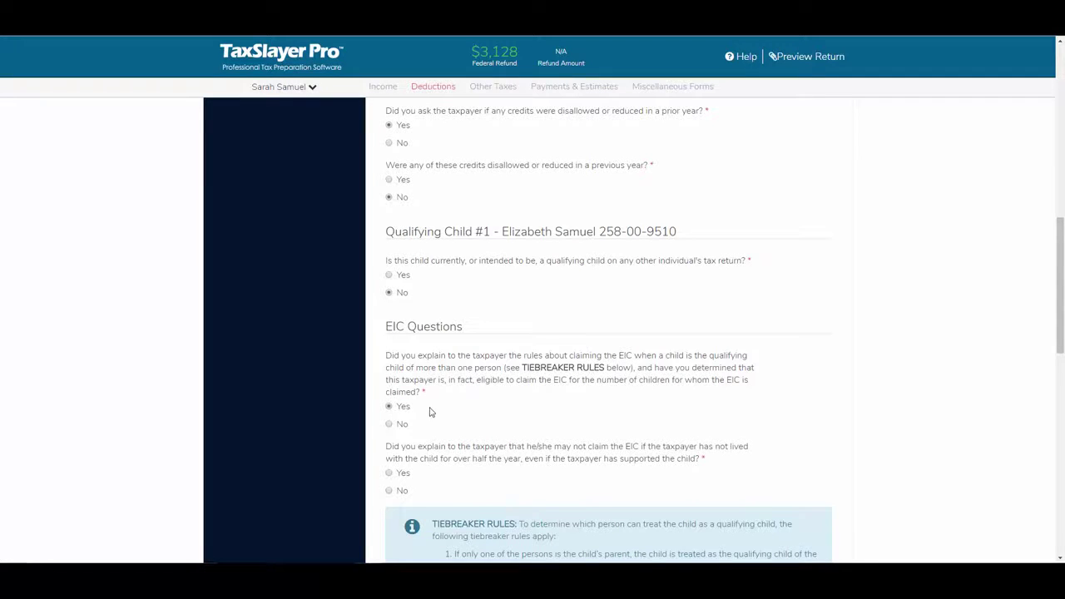
# - Finish the remaining credit questions, certify the Form 8867 answers with Yes, and submit the checklist
pyautogui.scroll(-1, 463, 412)
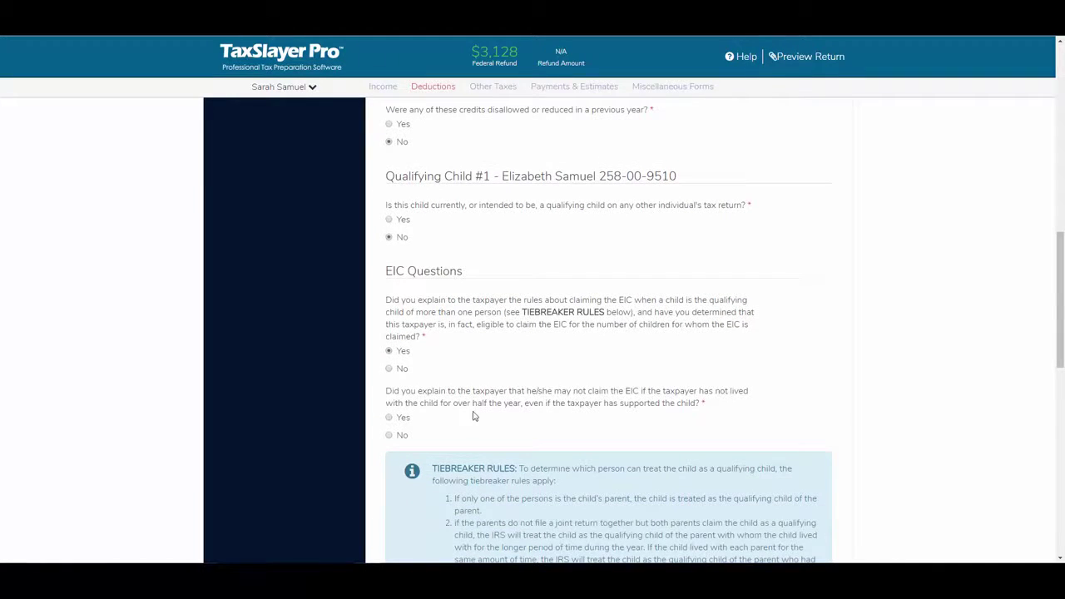
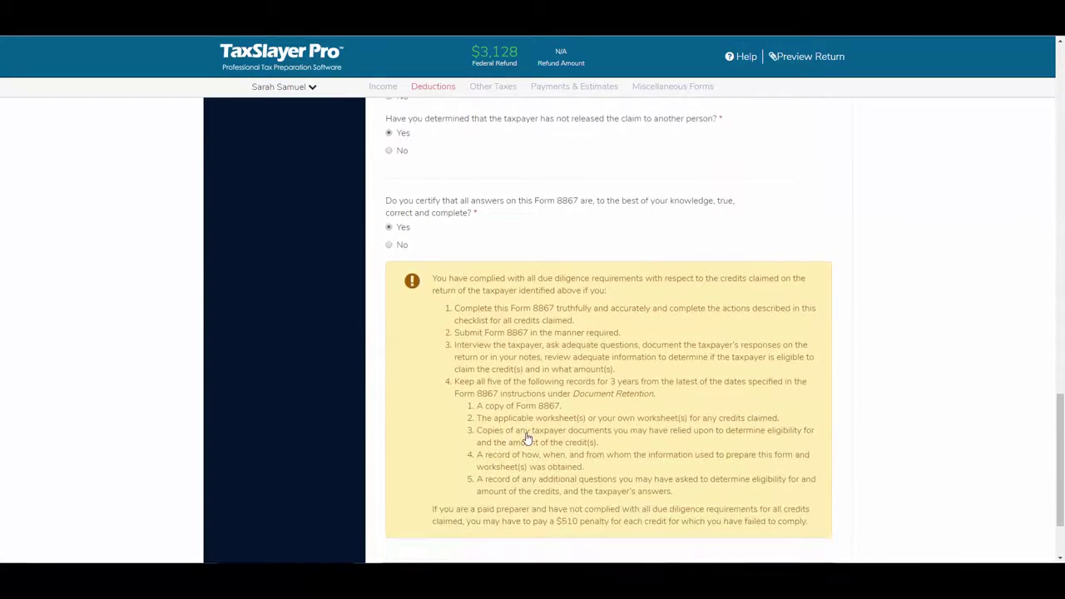
pyautogui.scroll(-1, 526, 438)
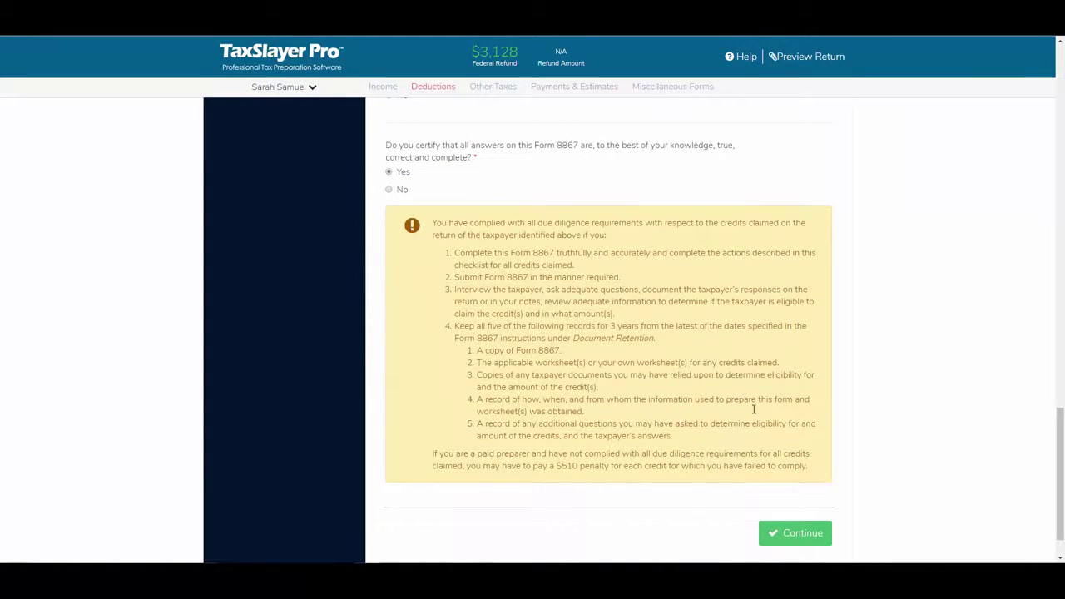
pyautogui.click(785, 539)
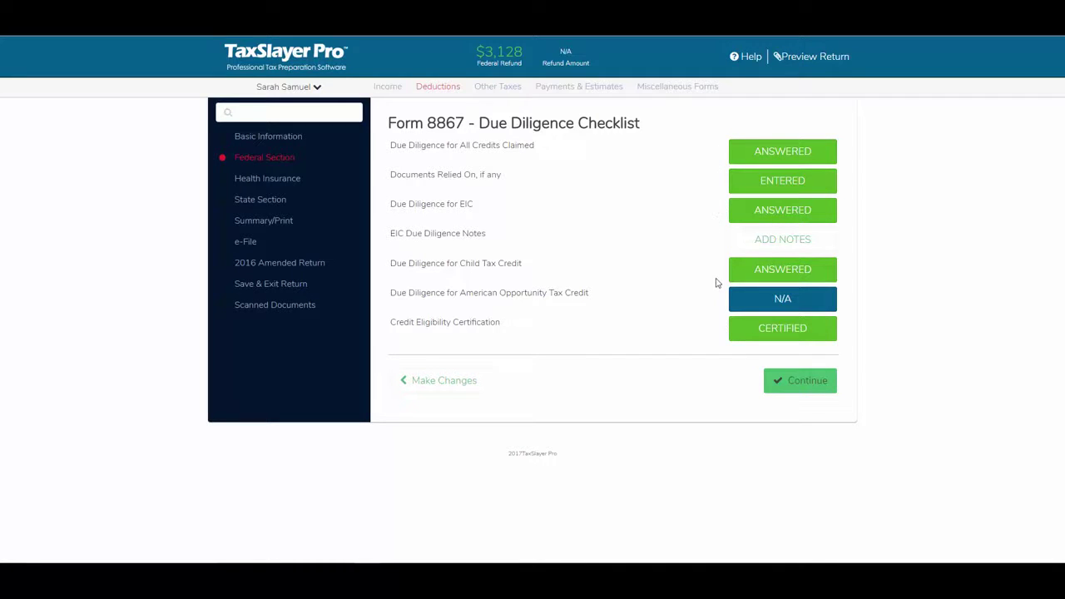
# - Add an EIC due diligence note titled "EIC NOTES" reading "Interviewed Client extensively", save it and continue to the calculation summary
pyautogui.click(756, 241)
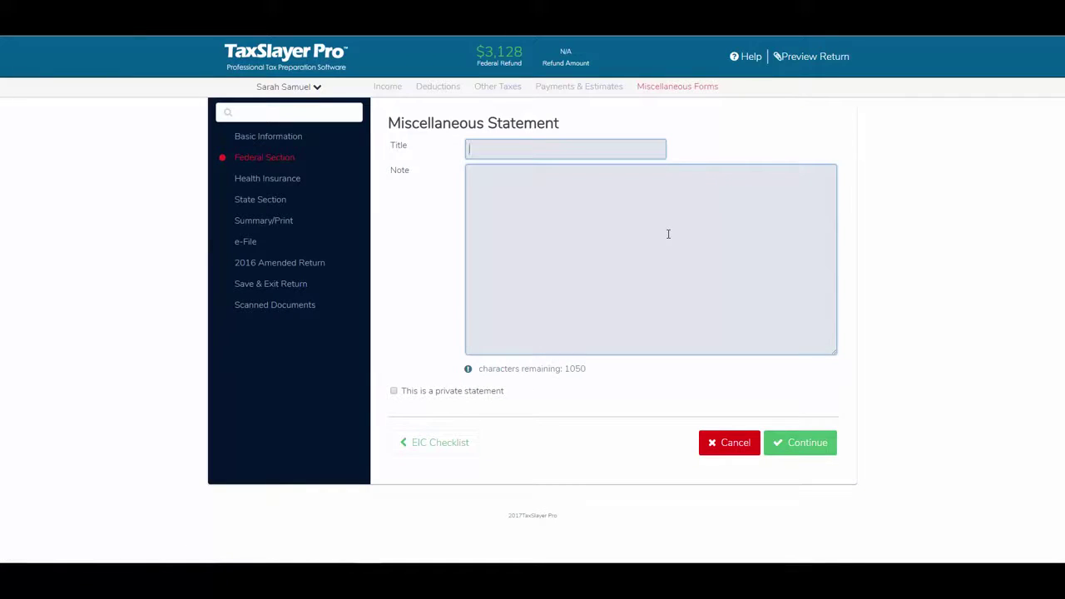
pyautogui.write('EIC NOTESInter')
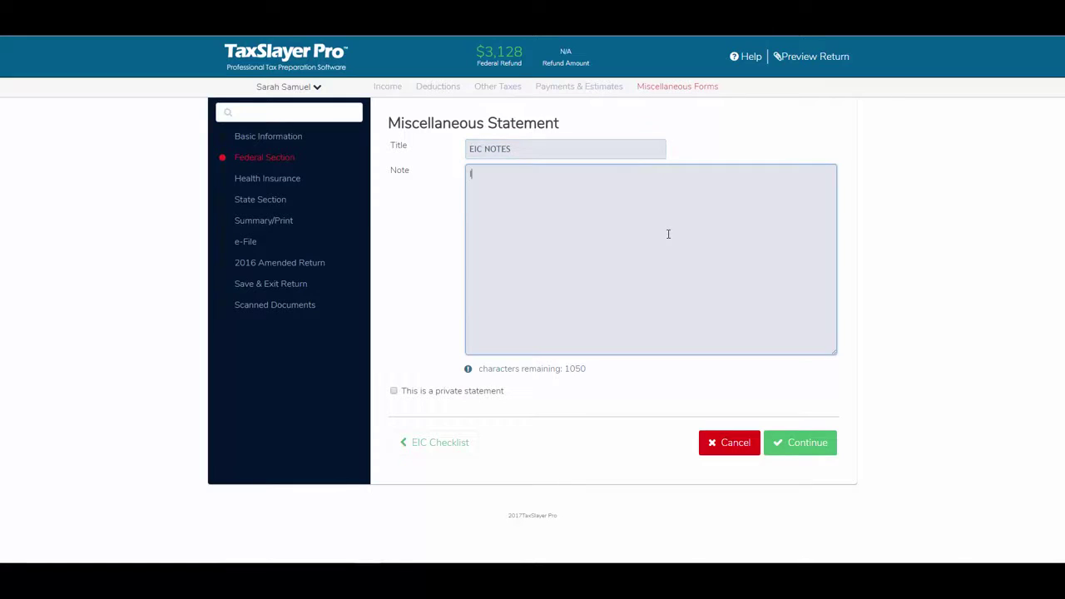
pyautogui.write('viewed Client extensively')
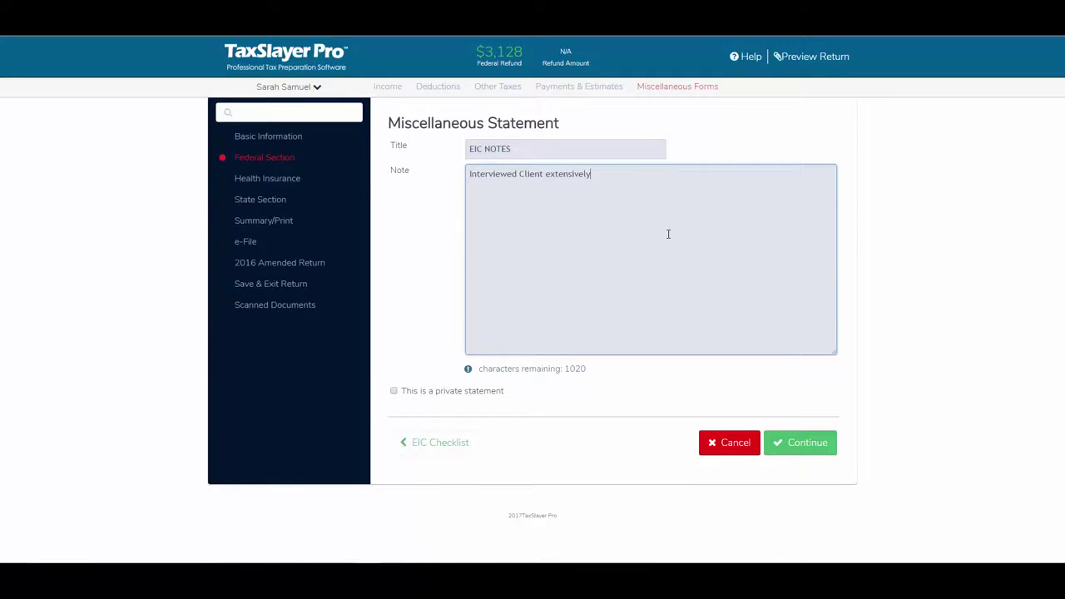
pyautogui.click(787, 445)
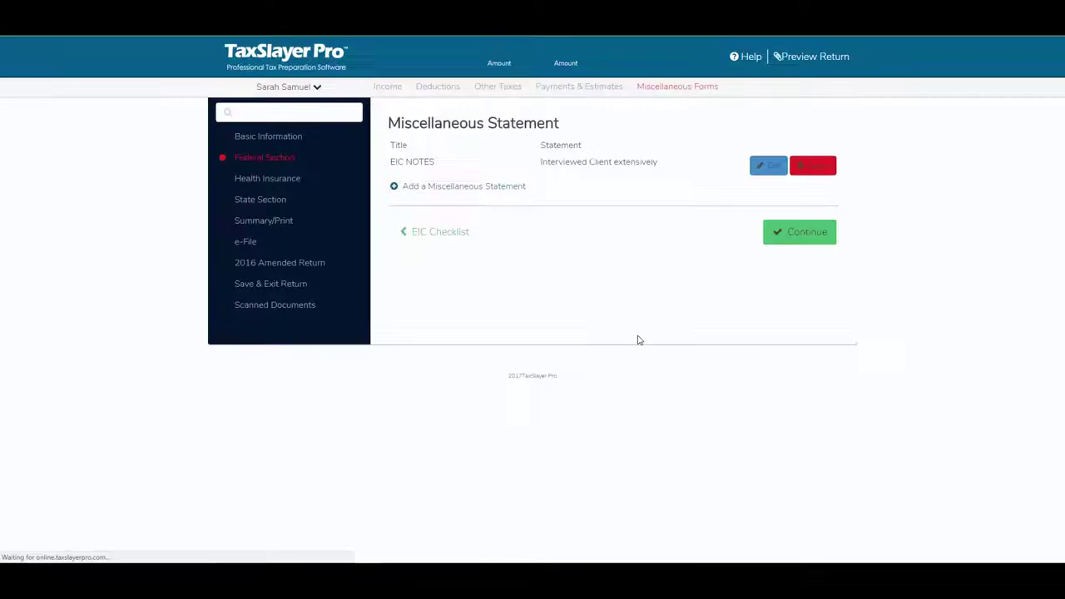
pyautogui.click(792, 240)
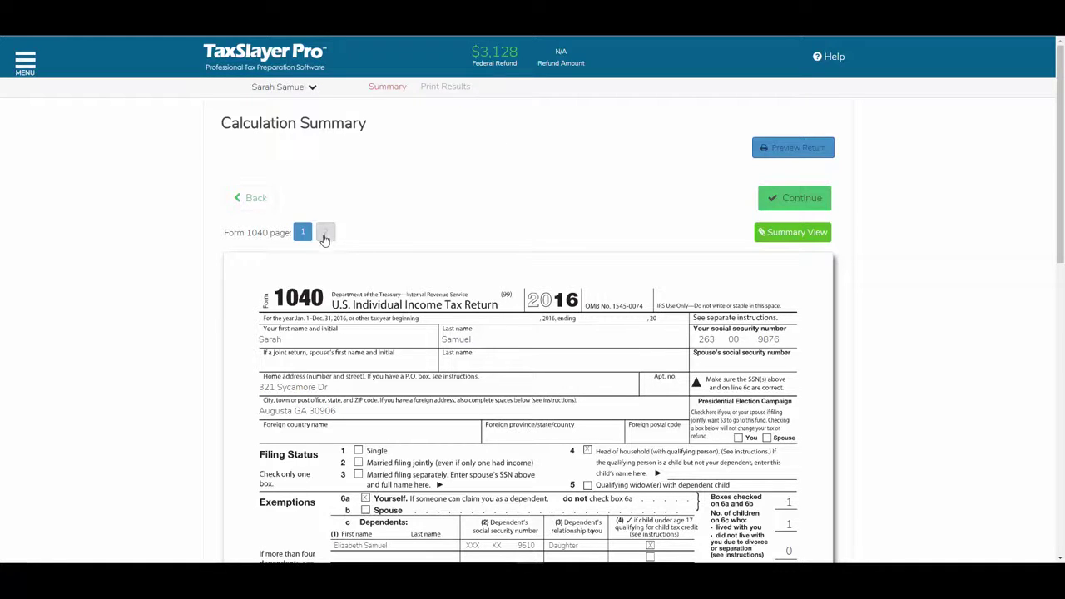
# - Recheck the earned income credit and other payment lines on Form 1040 page 2 after completing the due diligence checklist
pyautogui.click(325, 233)
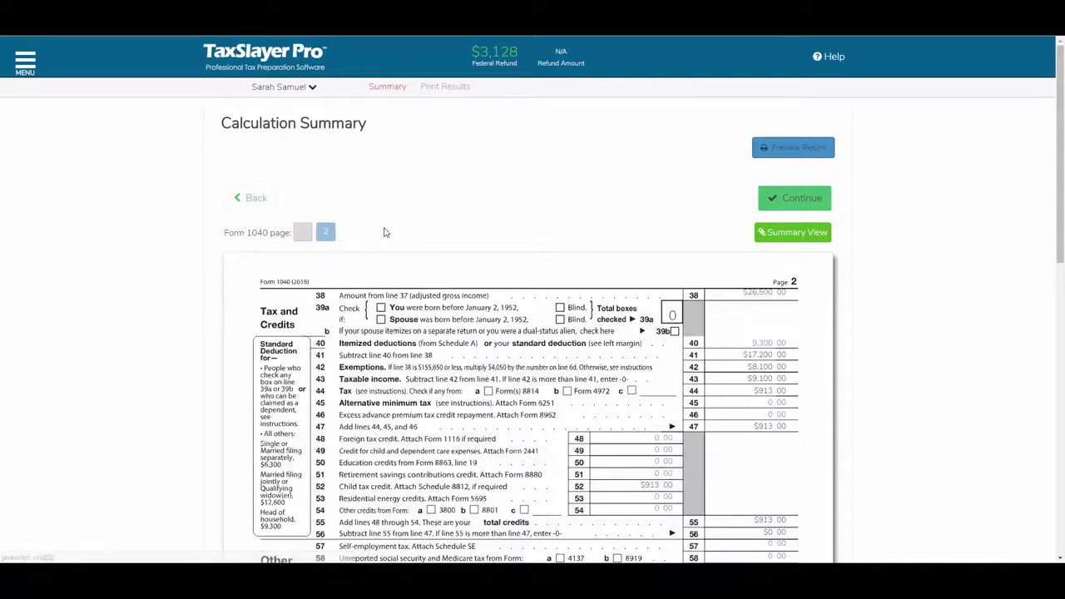
pyautogui.scroll(-5, 385, 232)
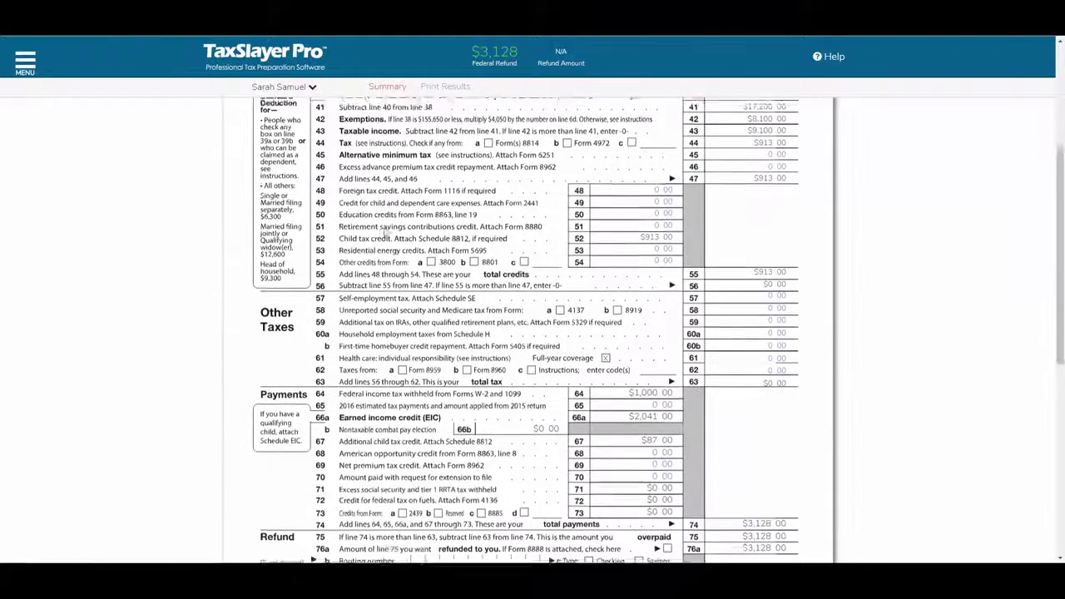
pyautogui.scroll(-3, 385, 236)
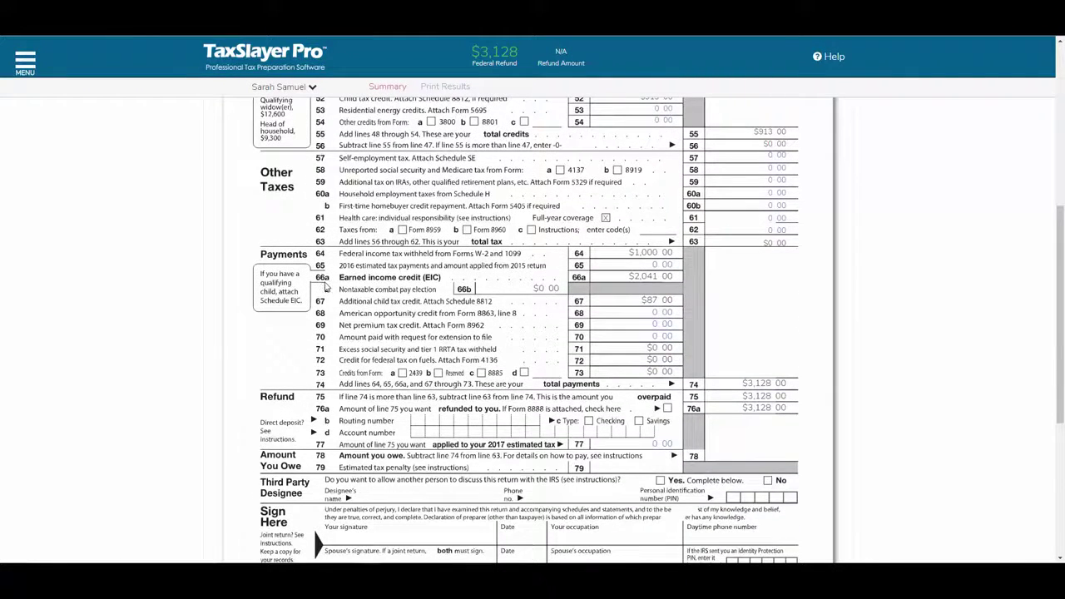